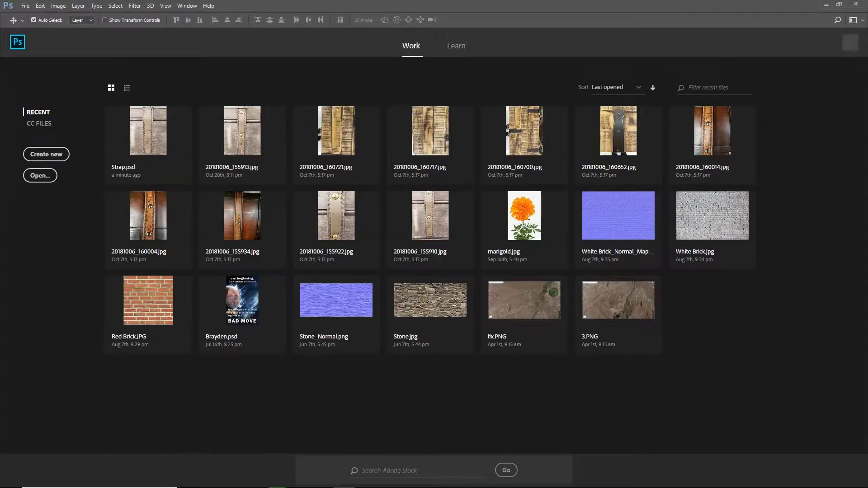
# Open the photo 20181006_155913.jpg from the images folder.
pyautogui.hotkey('ctrl', 'o')
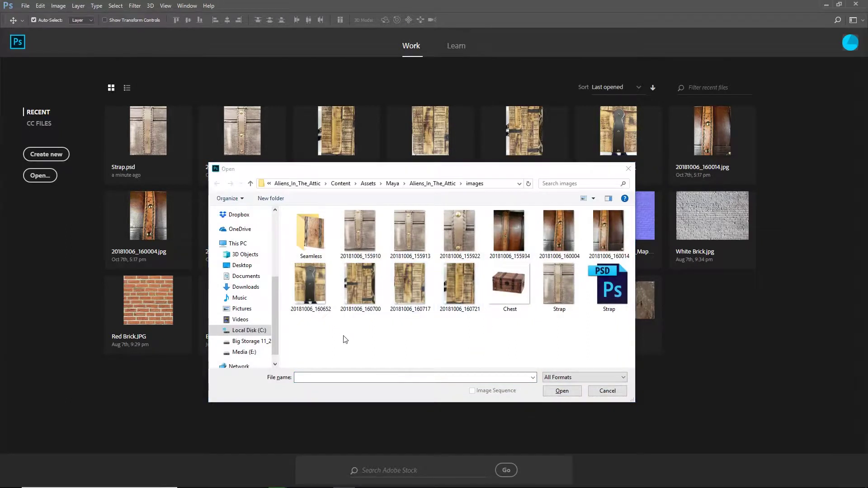
pyautogui.click(414, 231)
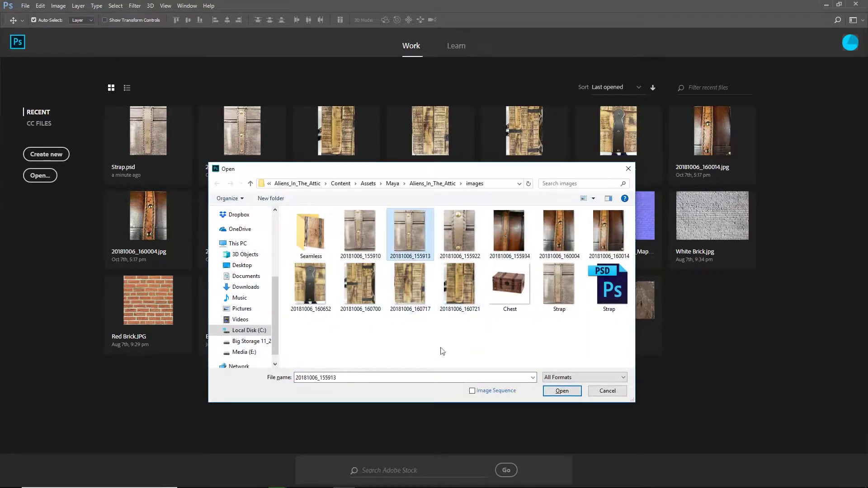
pyautogui.click(561, 392)
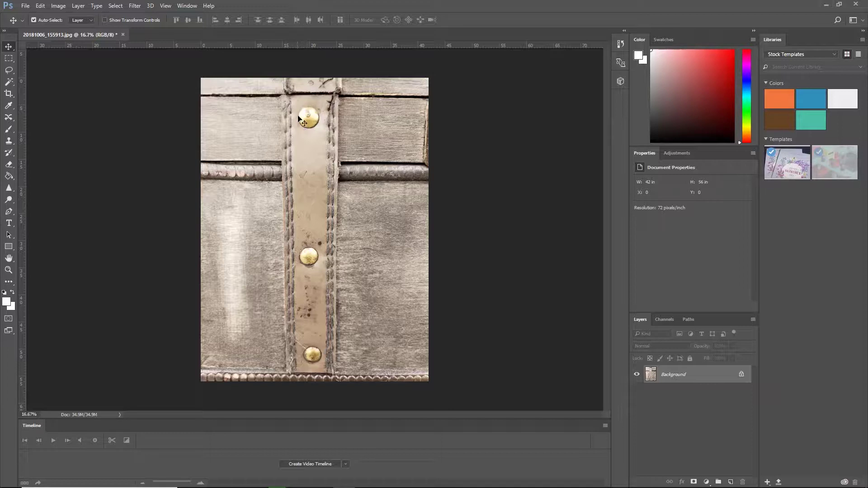
# Hide the rulers around the canvas and show them again.
pyautogui.rightClick(267, 44)
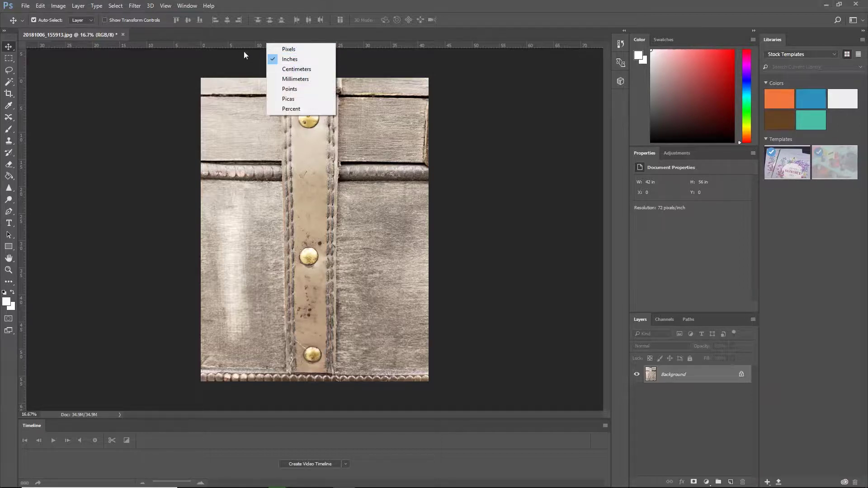
pyautogui.click(235, 45)
pyautogui.click(169, 7)
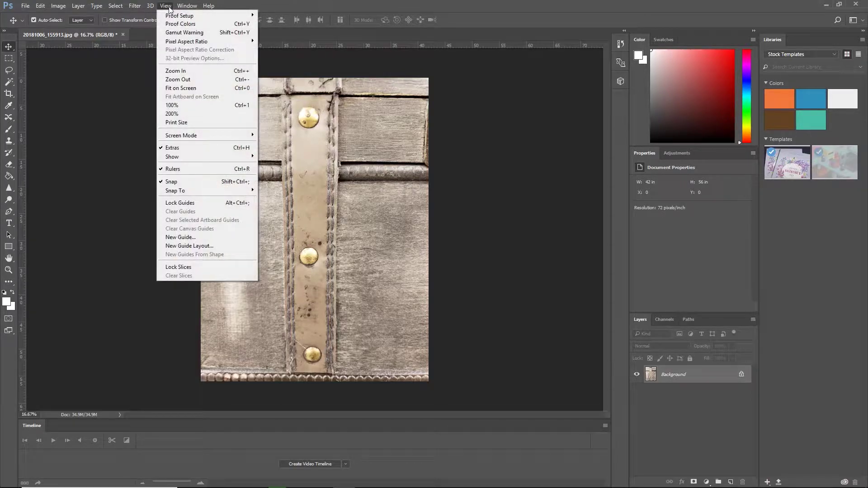
pyautogui.click(202, 169)
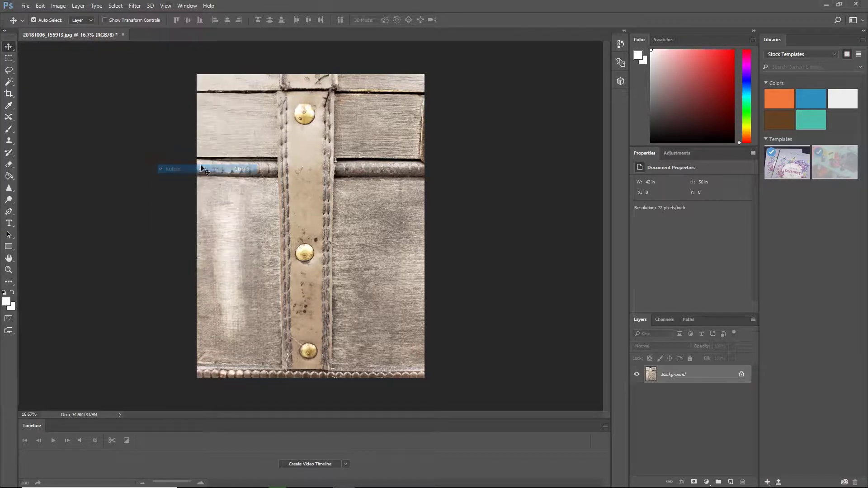
pyautogui.click(165, 6)
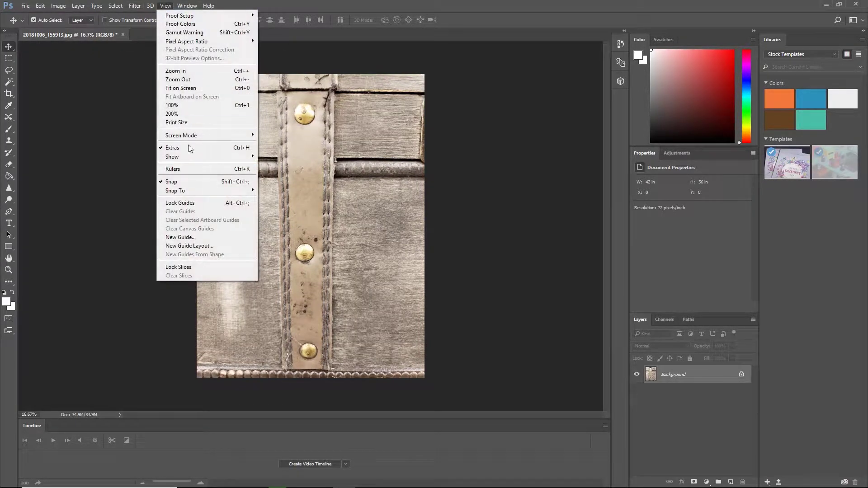
pyautogui.click(188, 169)
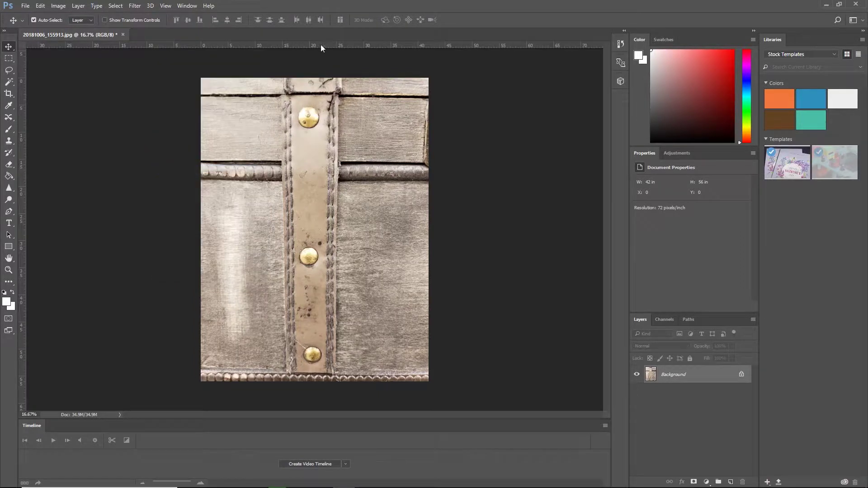
# Place vertical guides along both long edges of the leather strap and convert the Background into an editable layer.
pyautogui.moveTo(23, 135); pyautogui.dragTo(279, 135)
pyautogui.moveTo(23, 220); pyautogui.dragTo(358, 194)
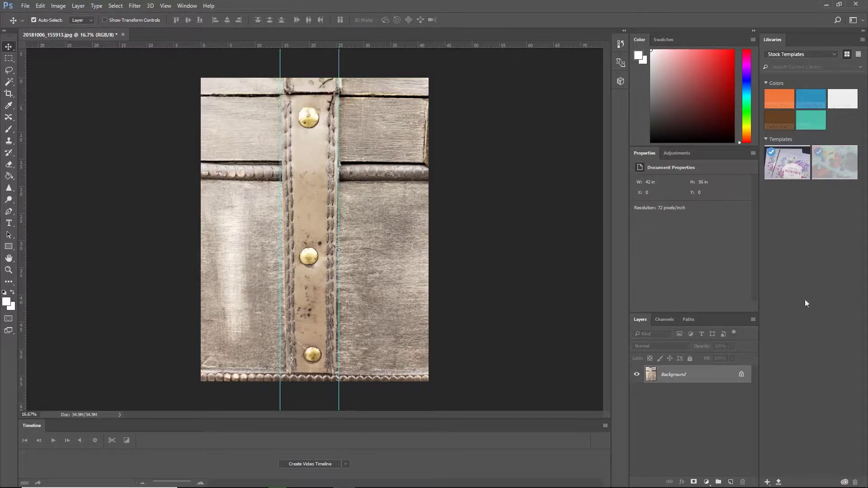
pyautogui.doubleClick(678, 375)
pyautogui.click(512, 153)
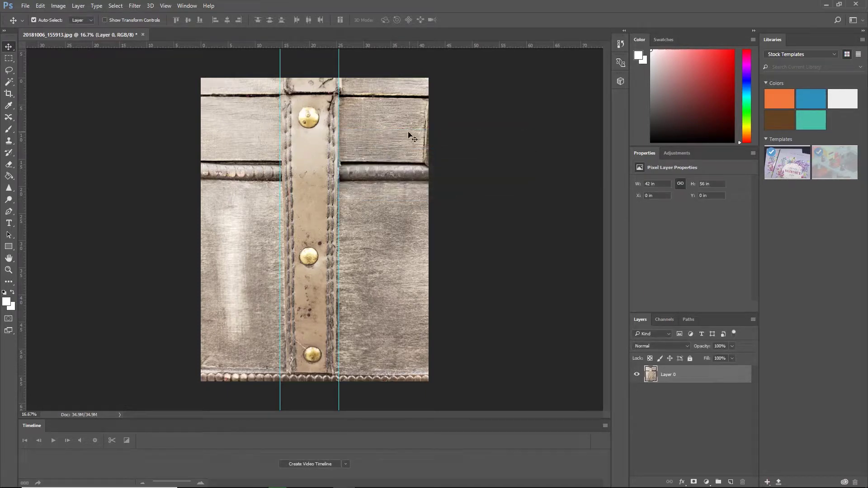
# Transform Layer 0 by pulling its two lower corners outward to straighten the strap against the guides.
pyautogui.hotkey('ctrl', 't')
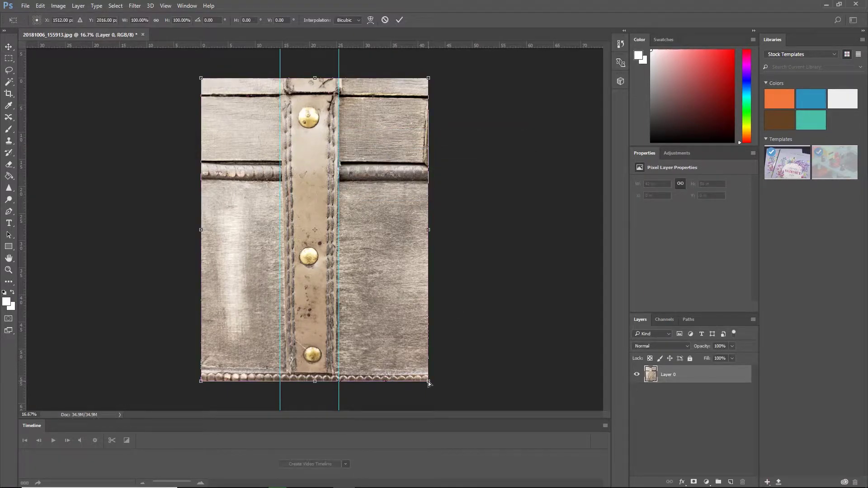
pyautogui.moveTo(429, 384); pyautogui.dragTo(432, 380)
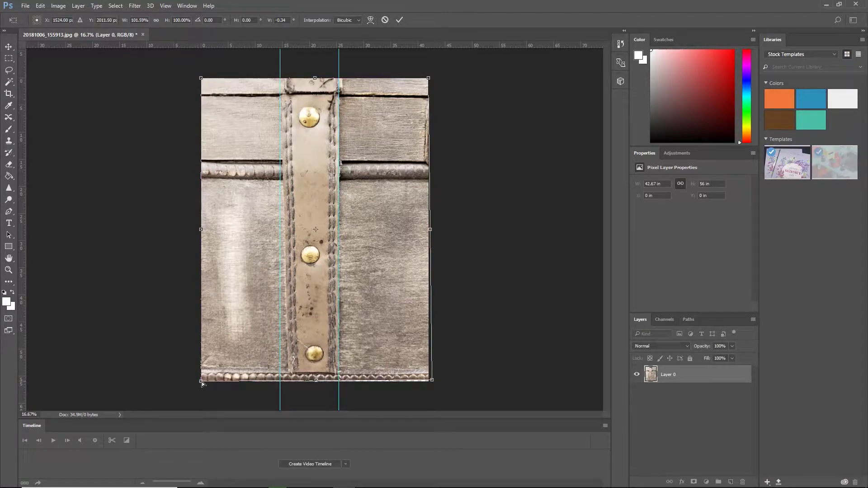
pyautogui.moveTo(202, 384); pyautogui.dragTo(187, 382)
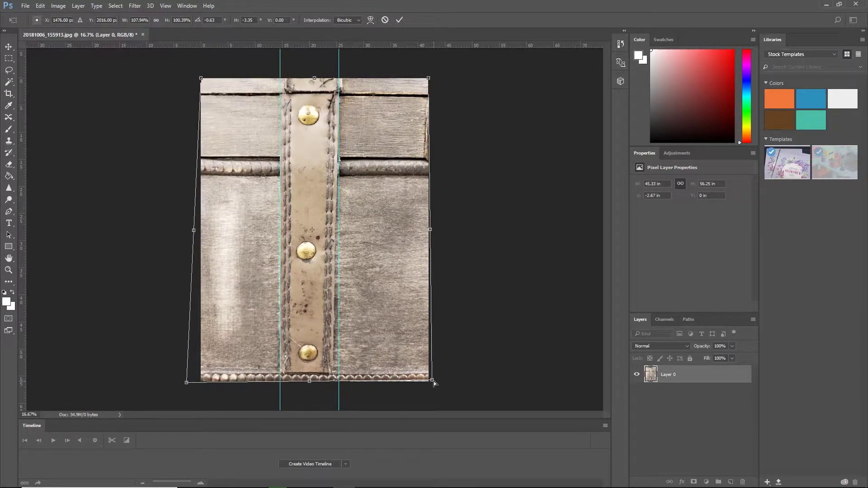
pyautogui.moveTo(434, 383); pyautogui.dragTo(446, 387)
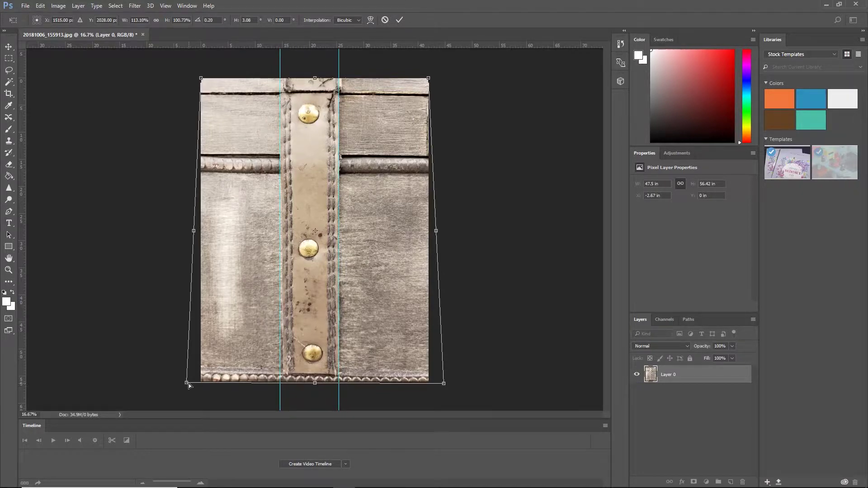
pyautogui.moveTo(188, 384); pyautogui.dragTo(180, 384)
pyautogui.moveTo(445, 386); pyautogui.dragTo(449, 387)
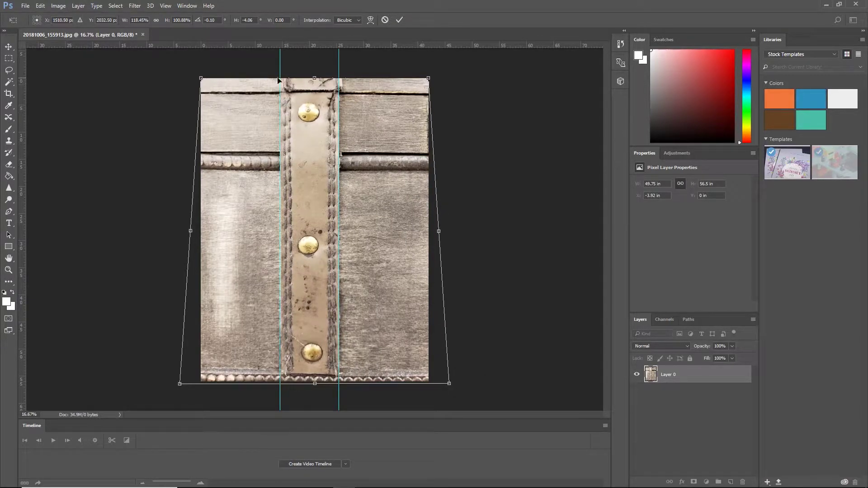
# Widen the layer's upper corners slightly and readjust the lower corners to bring the strap edges closer to the guides.
pyautogui.moveTo(203, 80); pyautogui.dragTo(198, 80)
pyautogui.moveTo(429, 79); pyautogui.dragTo(432, 79)
pyautogui.moveTo(452, 386); pyautogui.dragTo(455, 387)
pyautogui.moveTo(181, 389); pyautogui.dragTo(178, 386)
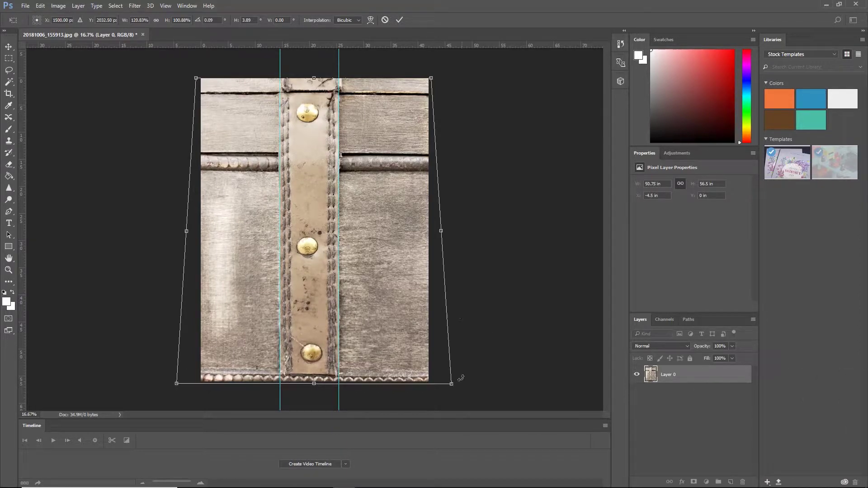
pyautogui.moveTo(453, 386); pyautogui.dragTo(452, 388)
pyautogui.moveTo(176, 387); pyautogui.dragTo(178, 389)
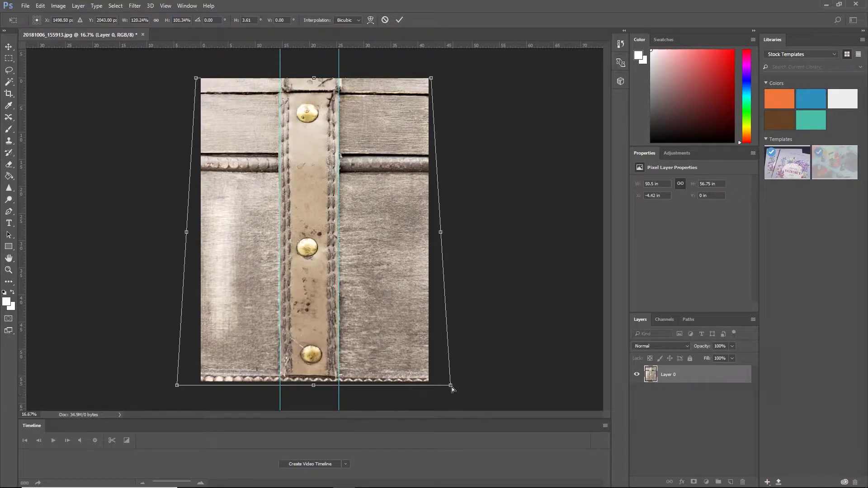
pyautogui.moveTo(453, 389); pyautogui.dragTo(452, 387)
# Fine-tune the layer's two upper corners so the top of the strap lines up with both guides.
pyautogui.click(318, 227)
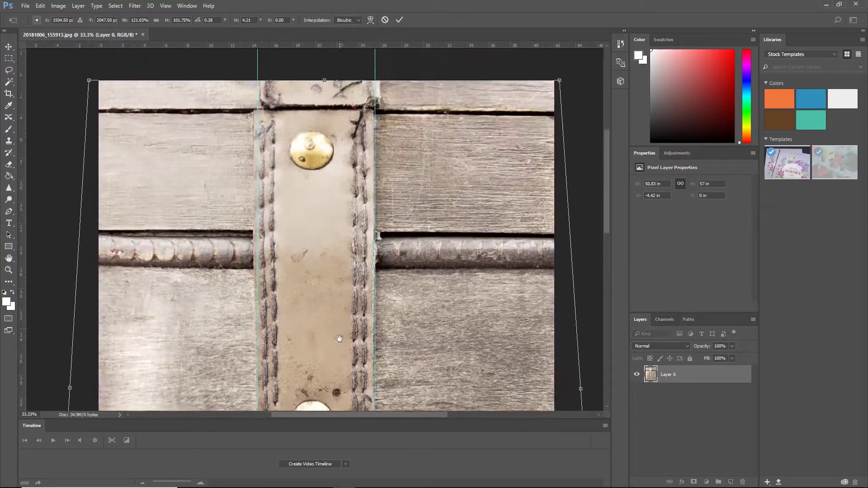
pyautogui.moveTo(340, 328); pyautogui.dragTo(393, 132)
pyautogui.moveTo(314, 136); pyautogui.dragTo(337, 168)
pyautogui.moveTo(132, 115); pyautogui.dragTo(59, 80)
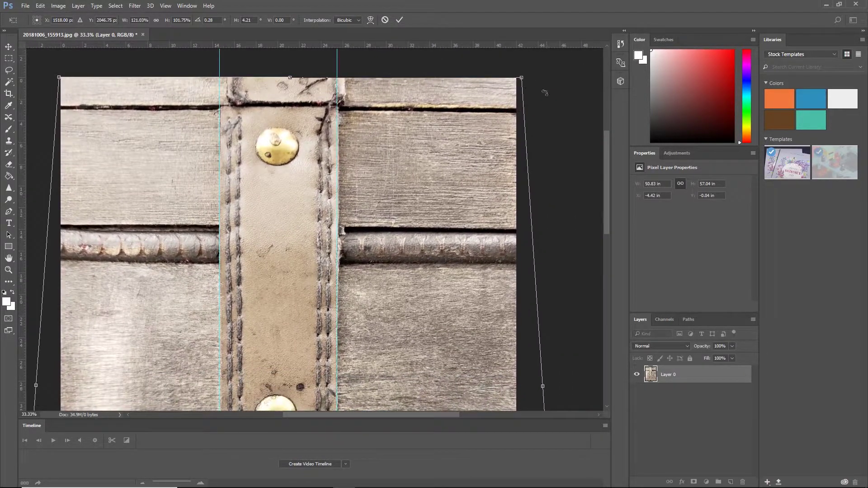
pyautogui.moveTo(524, 79); pyautogui.dragTo(522, 80)
pyautogui.scroll(-10, 354, 120)
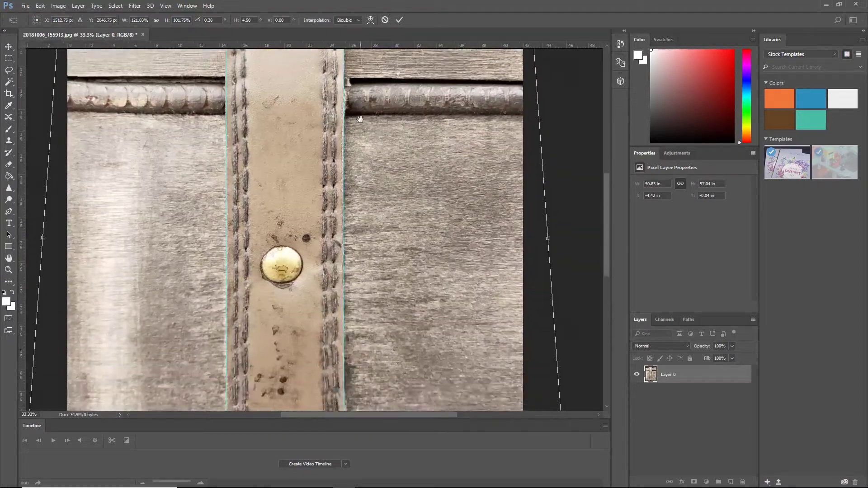
# Refine the layer's two lower corners so the bottom of the strap meets both guides, and apply the transform.
pyautogui.moveTo(275, 271); pyautogui.dragTo(327, 296)
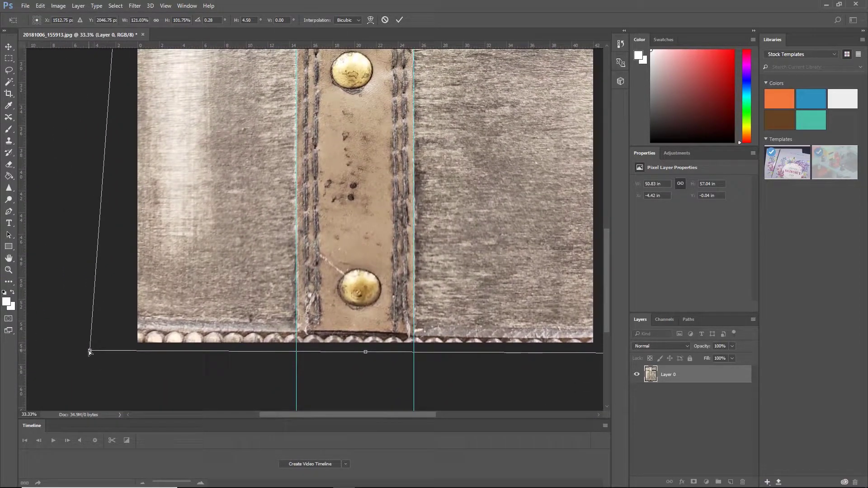
pyautogui.moveTo(90, 352); pyautogui.dragTo(87, 353)
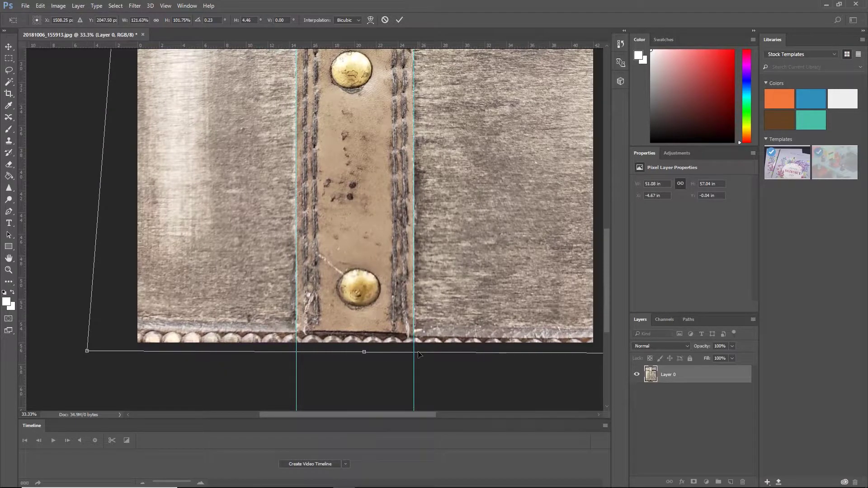
pyautogui.moveTo(477, 314); pyautogui.dragTo(360, 302)
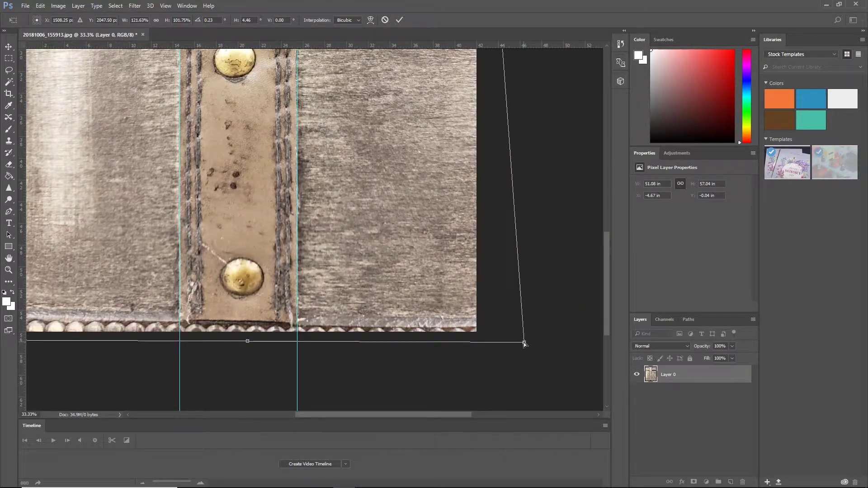
pyautogui.moveTo(524, 343); pyautogui.dragTo(523, 339)
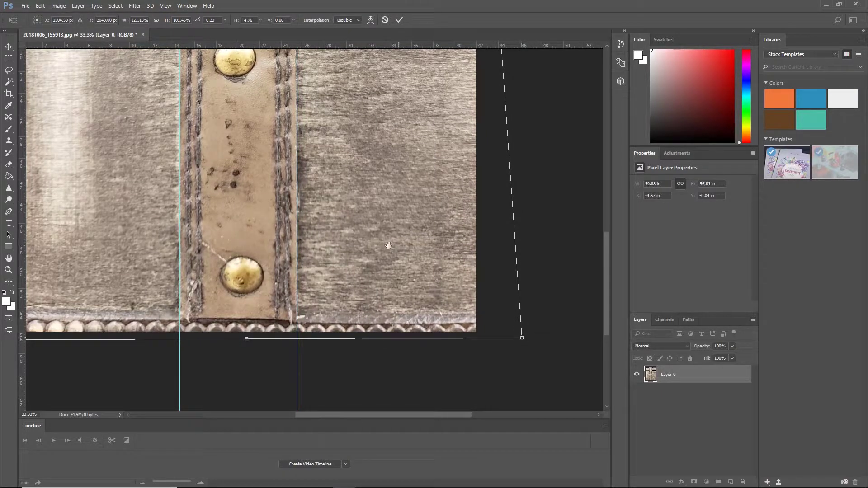
pyautogui.moveTo(341, 212); pyautogui.dragTo(356, 367)
pyautogui.moveTo(349, 167); pyautogui.dragTo(379, 340)
pyautogui.hotkey('ctrl', '-')
pyautogui.hotkey('ctrl', '-')
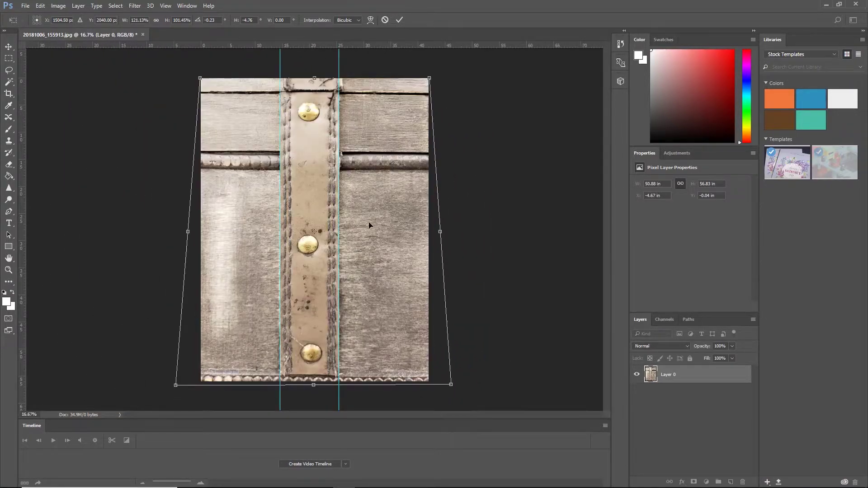
pyautogui.press('Return')
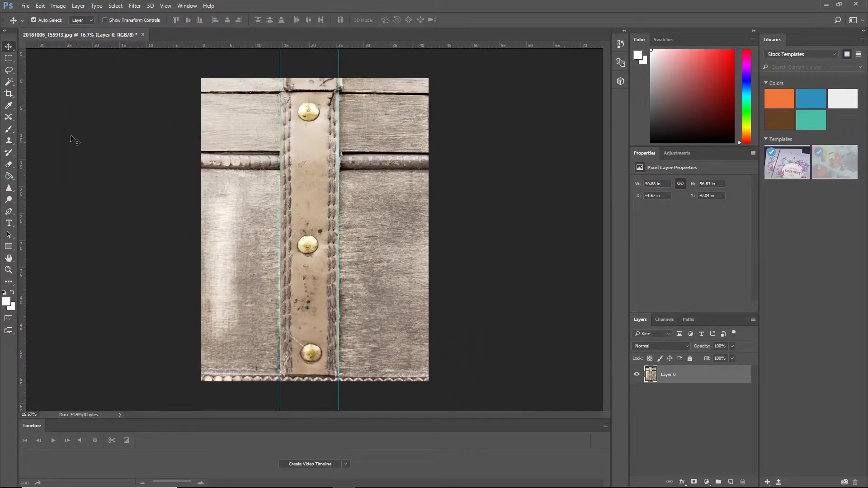
# Try to isolate the strap by selecting it between the guides, inverting the selection and deleting the surroundings.
pyautogui.click(10, 59)
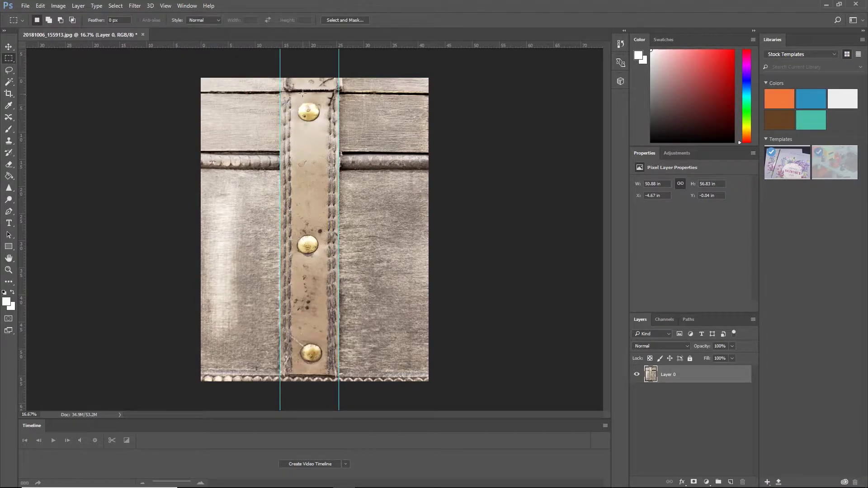
pyautogui.moveTo(280, 77); pyautogui.dragTo(337, 390)
pyautogui.click(59, 6)
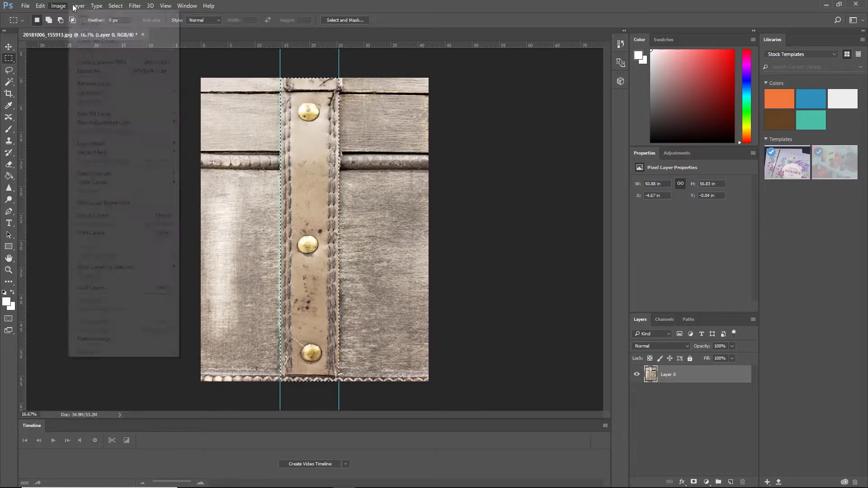
pyautogui.moveTo(115, 6)
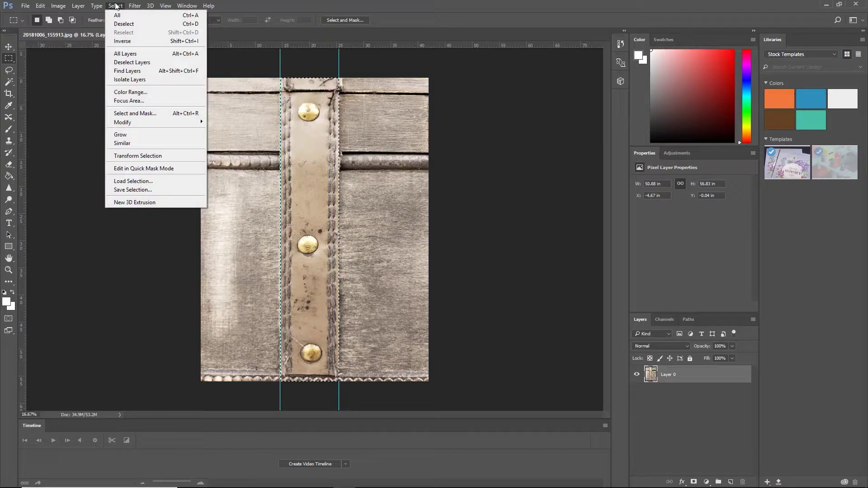
pyautogui.click(129, 40)
pyautogui.press('Delete')
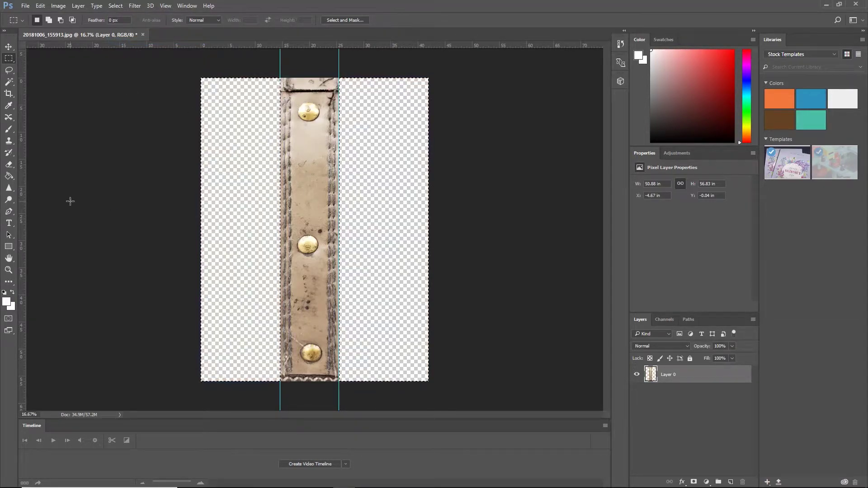
pyautogui.hotkey('ctrl', 'z')
pyautogui.press('Delete')
pyautogui.hotkey('ctrl', 'z')
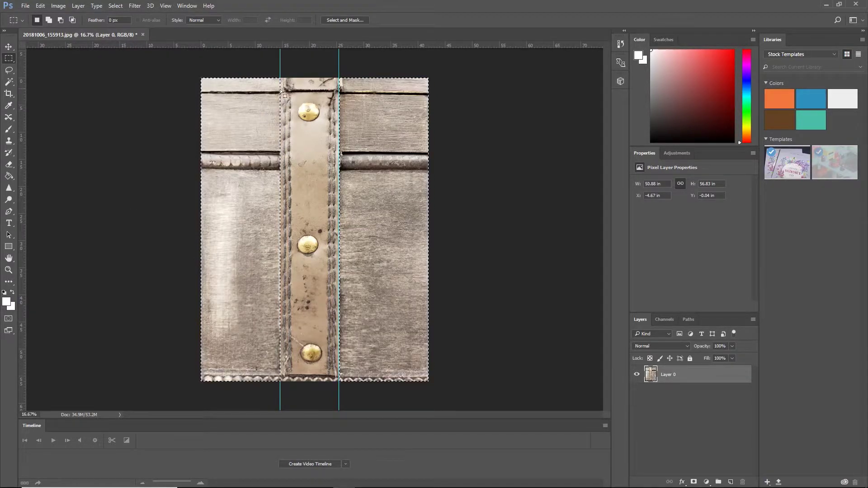
# Select the full-height strap area between the two guides with a rectangular marquee and crop the image to it.
pyautogui.moveTo(280, 78); pyautogui.dragTo(338, 401)
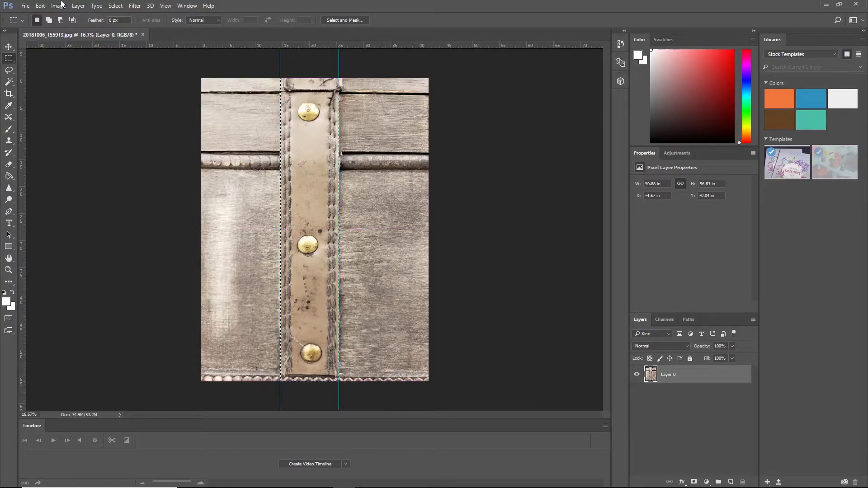
pyautogui.click(58, 5)
pyautogui.click(63, 96)
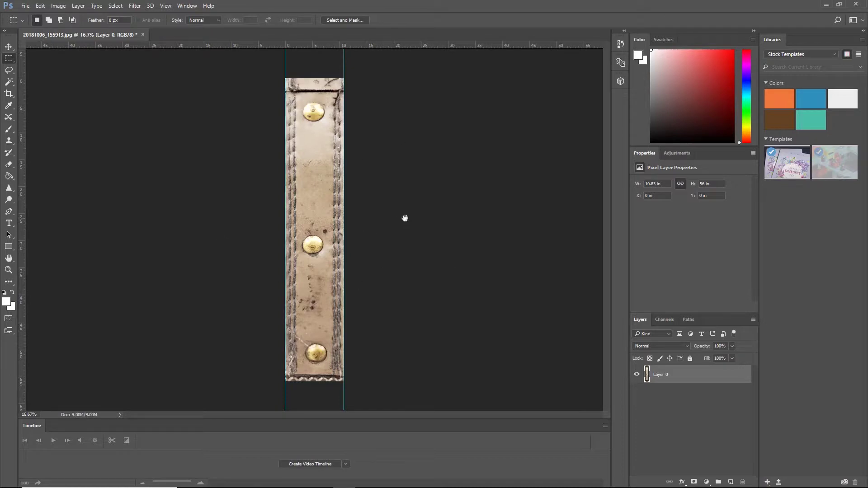
pyautogui.click(335, 287)
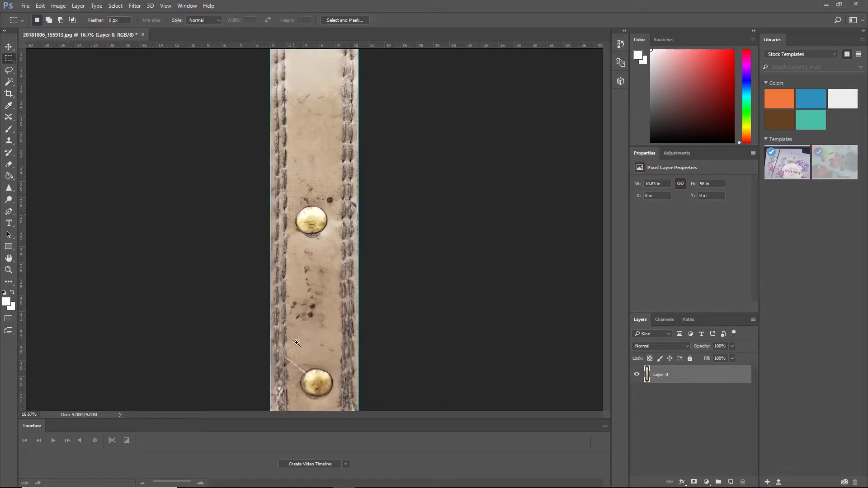
pyautogui.moveTo(368, 244); pyautogui.dragTo(370, 382)
pyautogui.moveTo(338, 235)
pyautogui.mouseDown()
pyautogui.moveTo(333, 333)
pyautogui.moveTo(341, 244)
pyautogui.mouseUp()
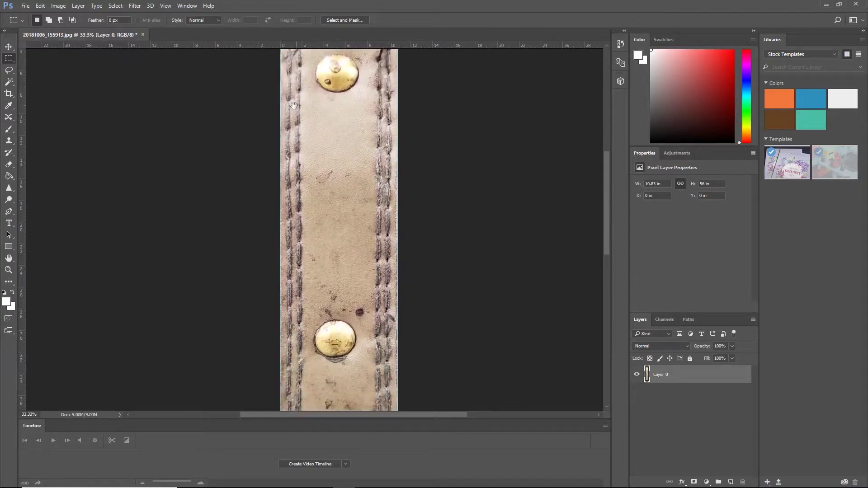
pyautogui.moveTo(348, 358); pyautogui.dragTo(354, 232)
pyautogui.moveTo(358, 285); pyautogui.dragTo(379, 166)
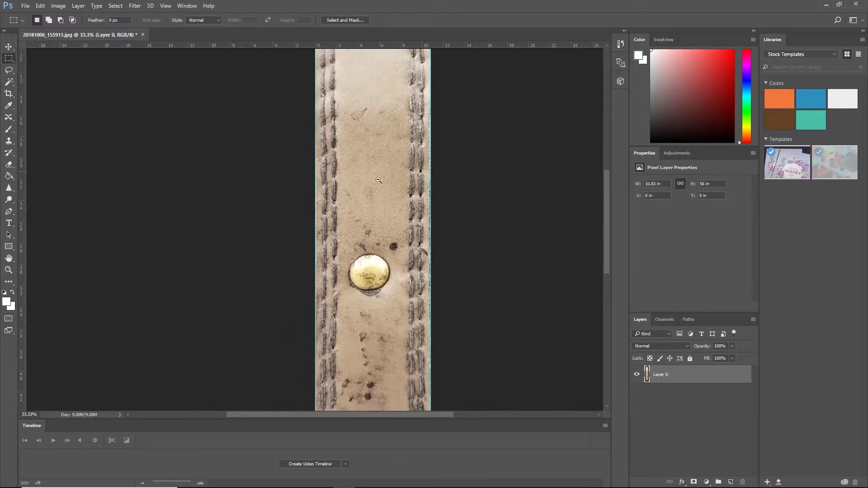
pyautogui.scroll(-2, 378, 172)
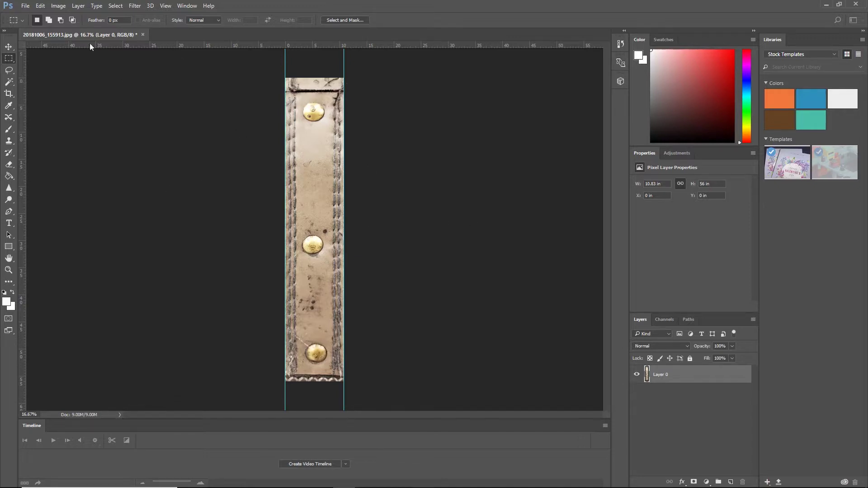
# Save the cropped strap image as a layered Photoshop document named Strap1 in the images folder, accepting the format options.
pyautogui.click(26, 6)
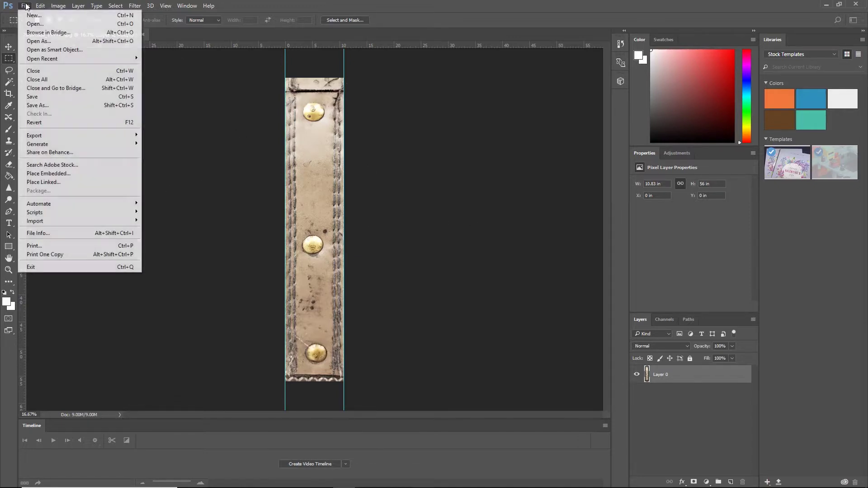
pyautogui.click(53, 103)
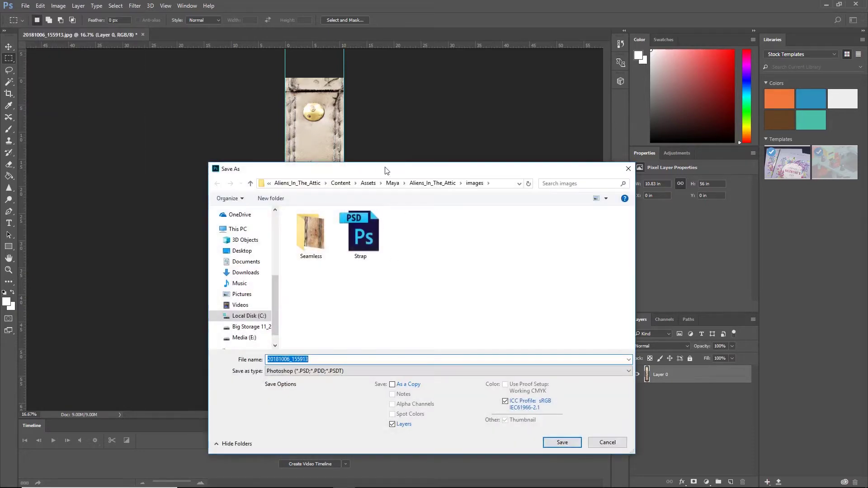
pyautogui.moveTo(387, 170); pyautogui.dragTo(324, 132)
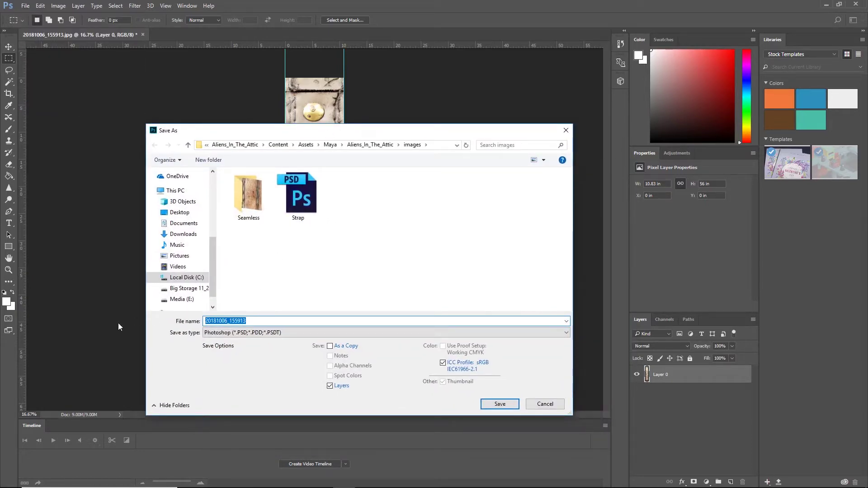
pyautogui.write('Strap')
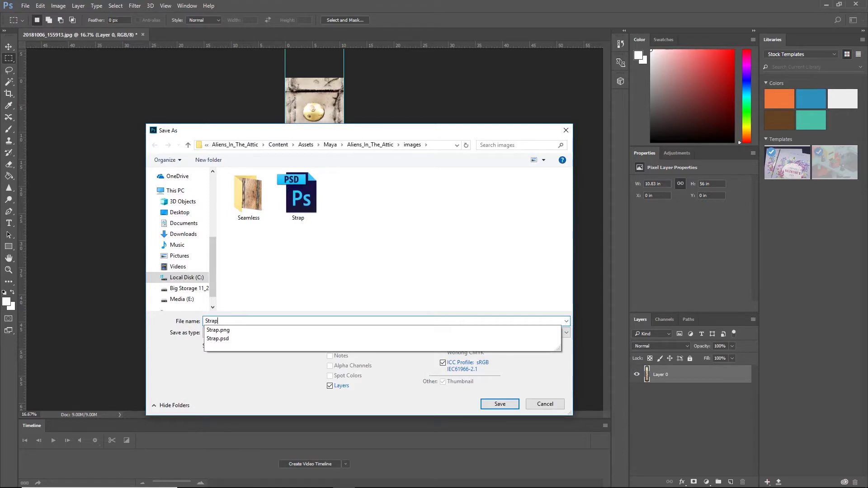
pyautogui.write('1')
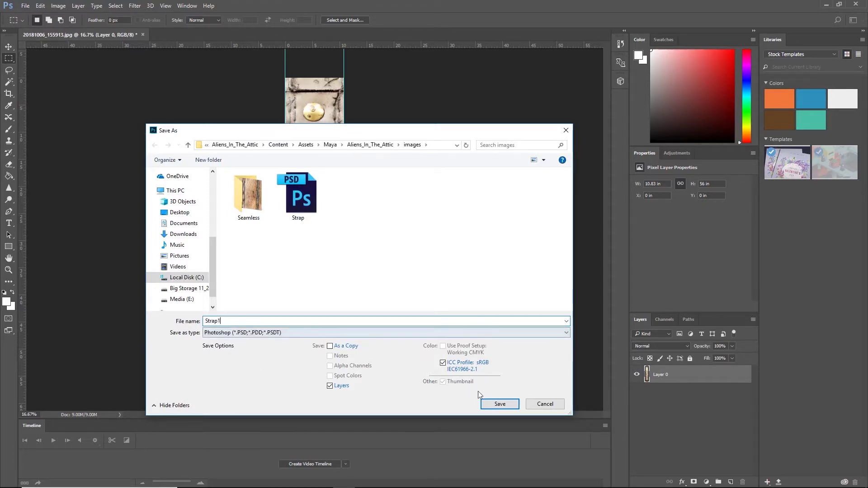
pyautogui.click(492, 404)
pyautogui.click(538, 147)
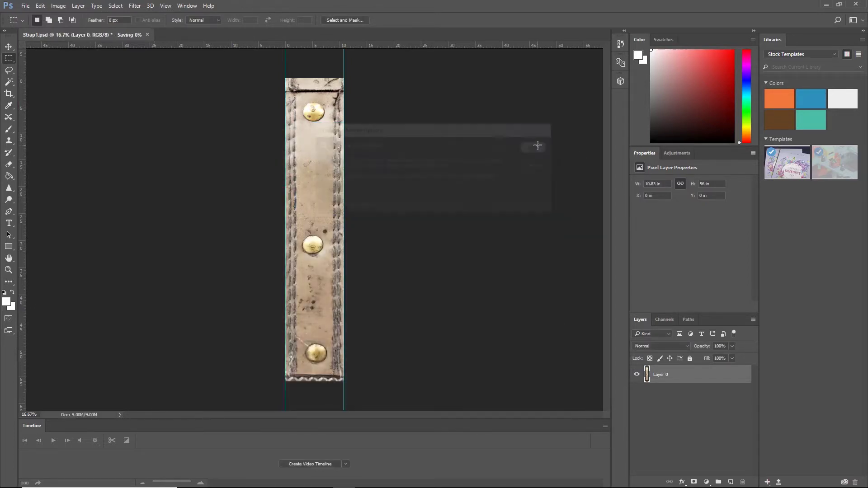
# Save a JPEG copy of the strap as Strap1 in the Seamless folder, with quality 12 (Maximum) and the Progressive format option.
pyautogui.click(25, 5)
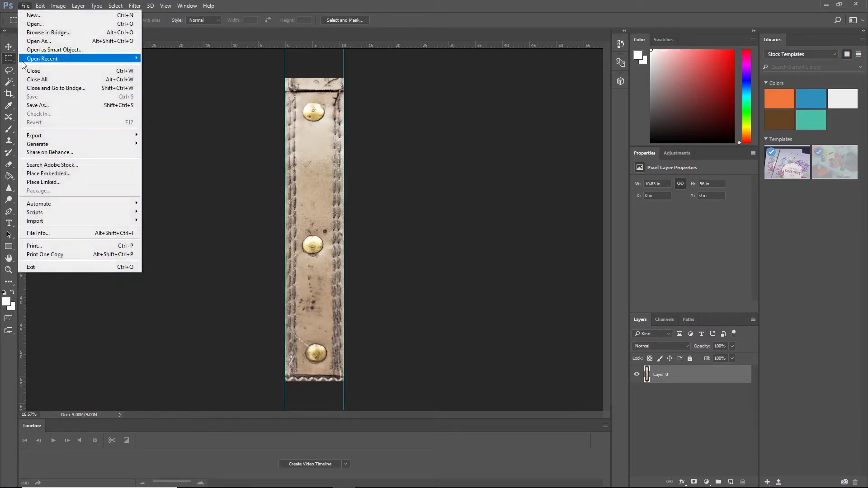
pyautogui.click(39, 105)
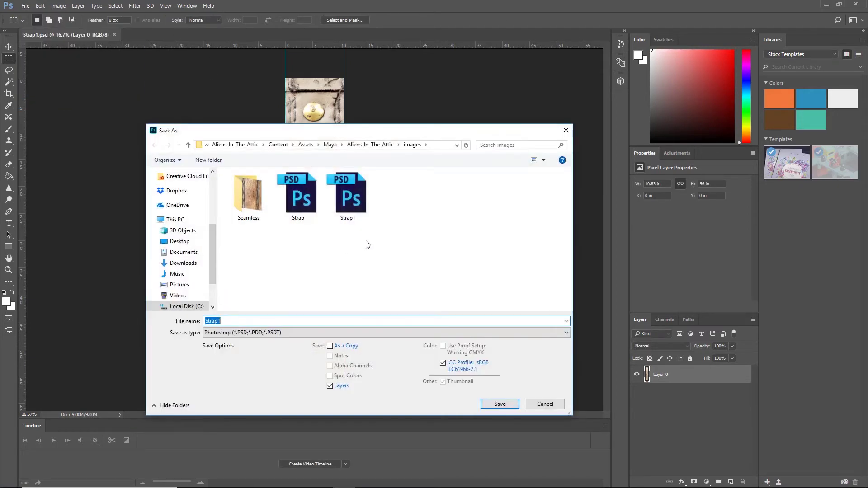
pyautogui.click(335, 333)
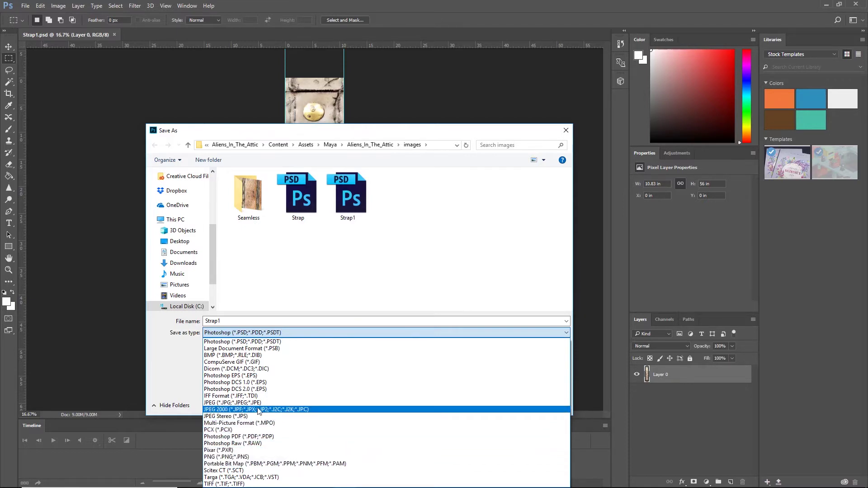
pyautogui.click(244, 403)
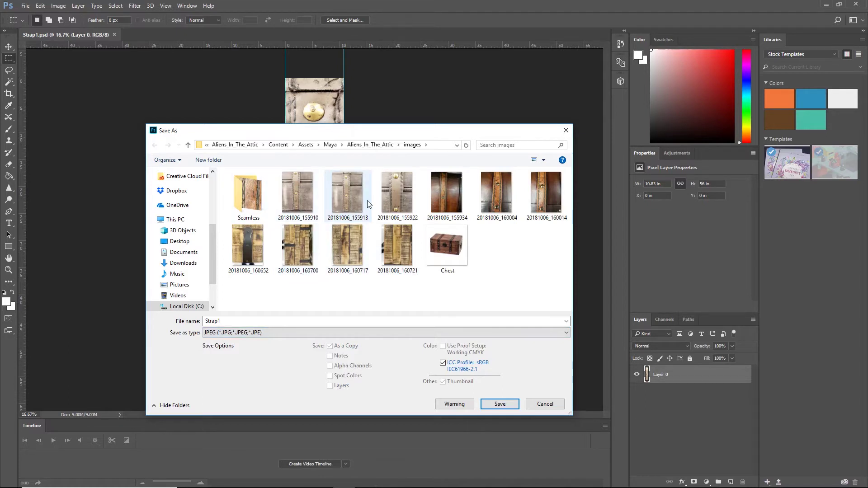
pyautogui.doubleClick(244, 186)
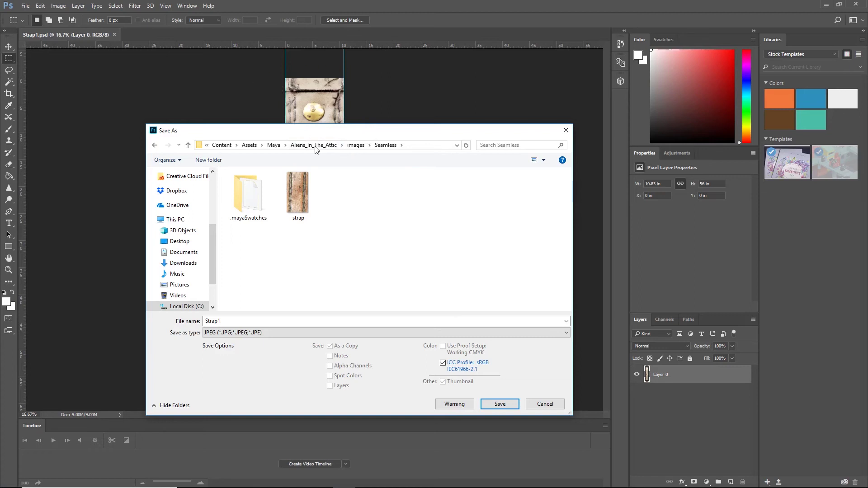
pyautogui.click(237, 322)
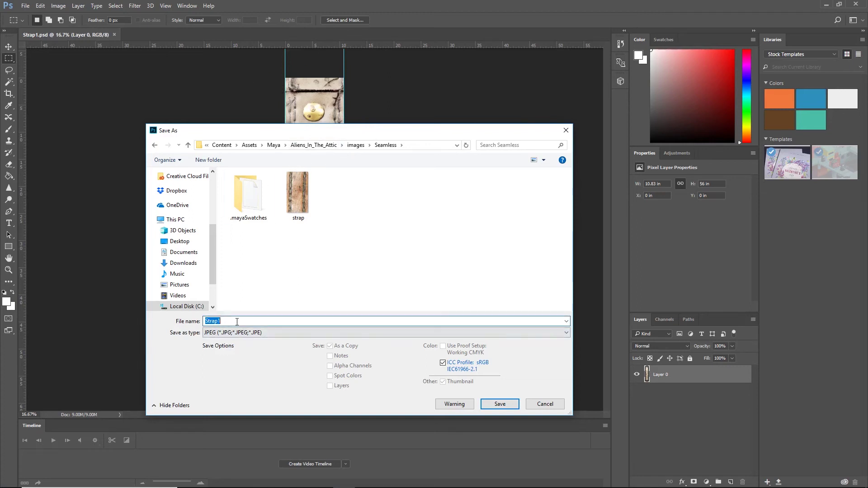
pyautogui.click(237, 322)
pyautogui.hotkey('ctrl', 'a')
pyautogui.click(500, 404)
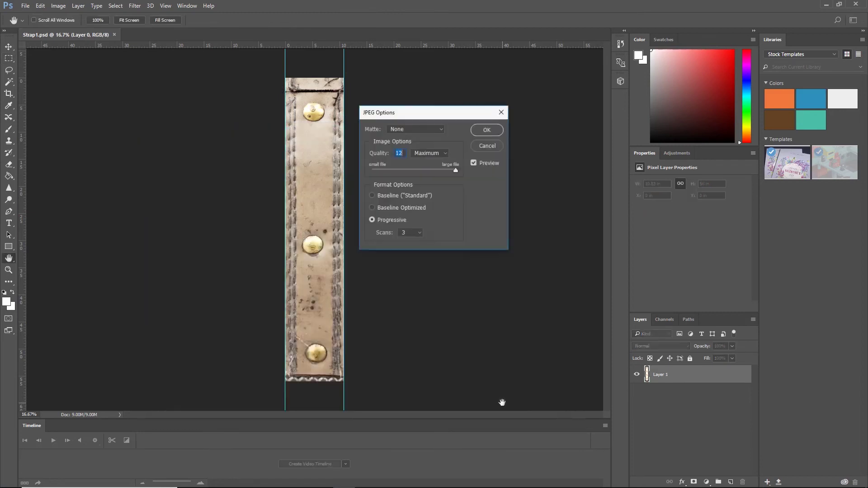
pyautogui.click(487, 130)
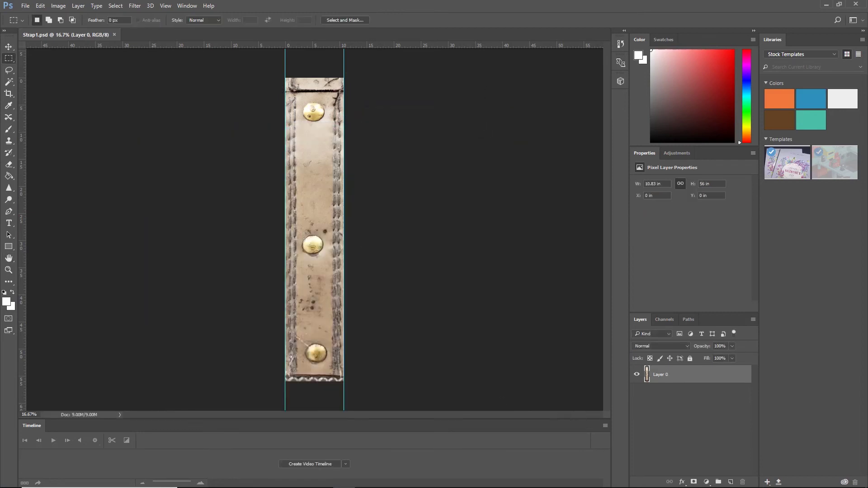